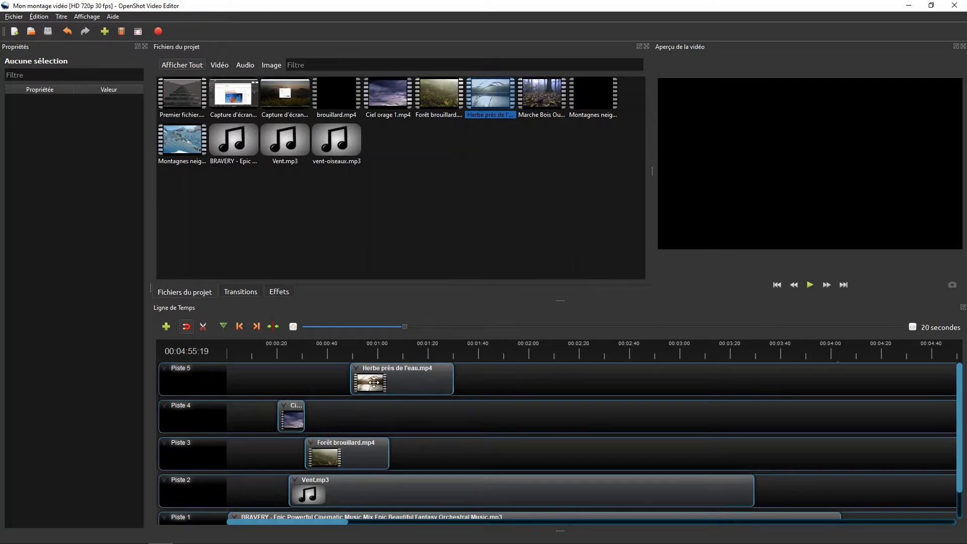
Step: Enlarge the timeline area upward so that all five tracks fit in it at once
{"action": "left_click", "coordinate": [419, 373]}
{"action": "left_click_drag", "start_coordinate": [961, 403], "coordinate": [959, 438]}
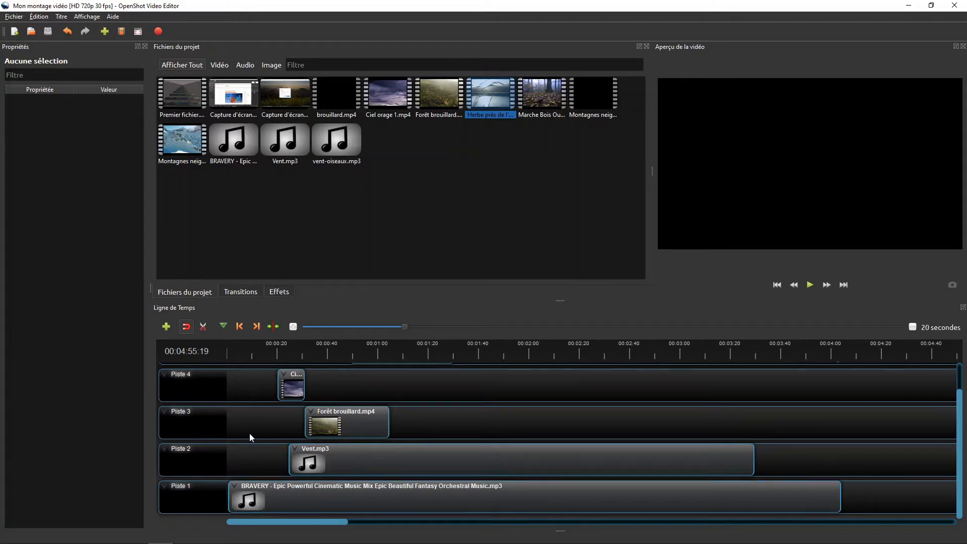
{"action": "left_click_drag", "start_coordinate": [559, 300], "coordinate": [581, 255]}
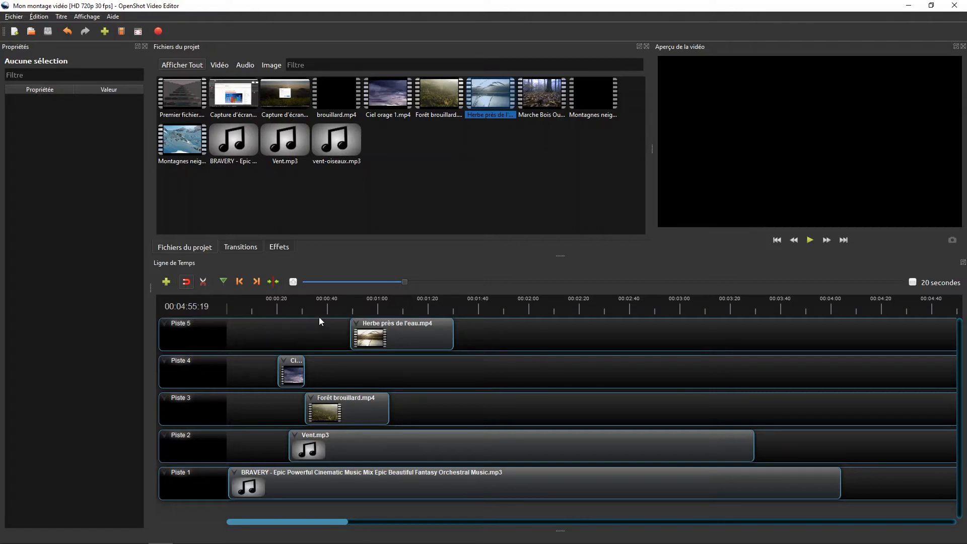
Step: Preview the Ciel orage 1, Forêt brouillard and Herbe près de l'eau clips by scrubbing the playhead across them
{"action": "left_click", "coordinate": [289, 305]}
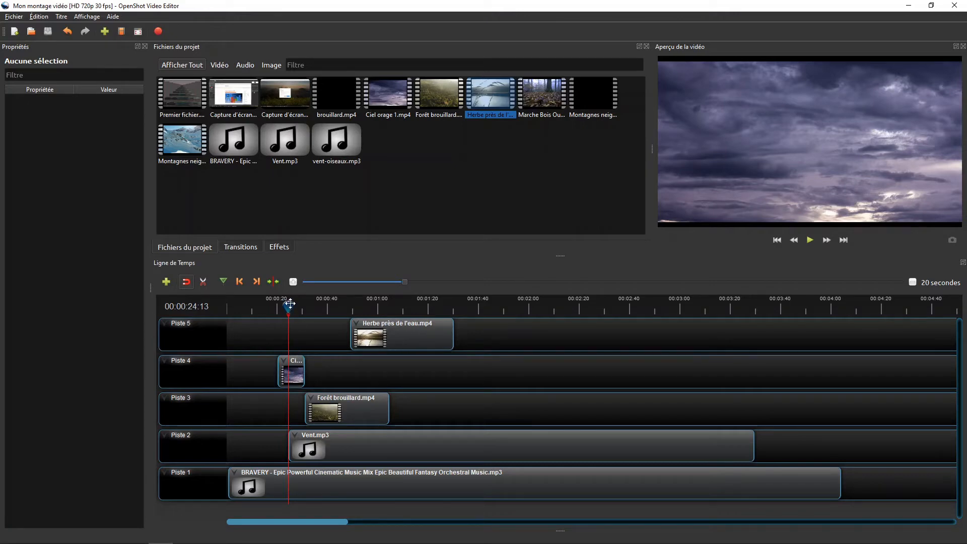
{"action": "left_click_drag", "start_coordinate": [289, 307], "coordinate": [324, 308]}
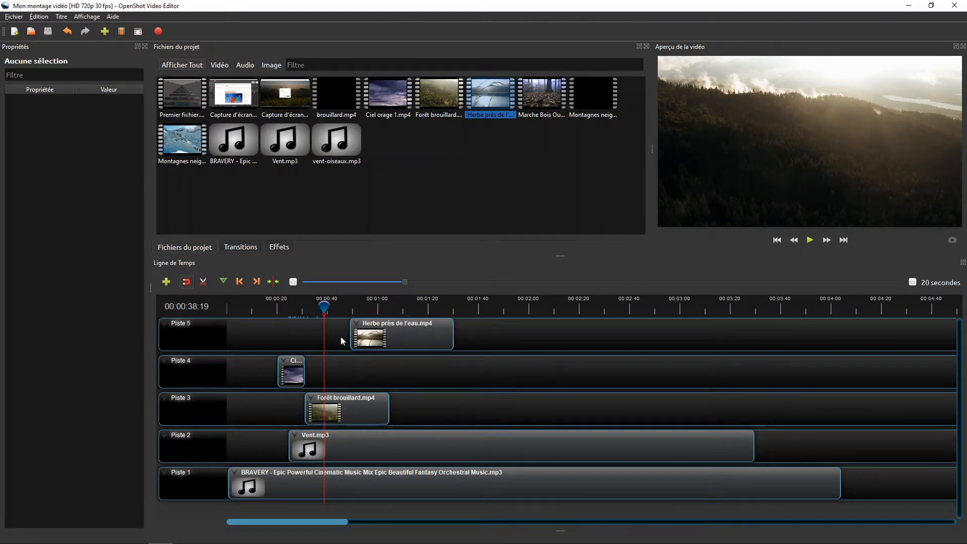
{"action": "left_click_drag", "start_coordinate": [324, 307], "coordinate": [364, 305]}
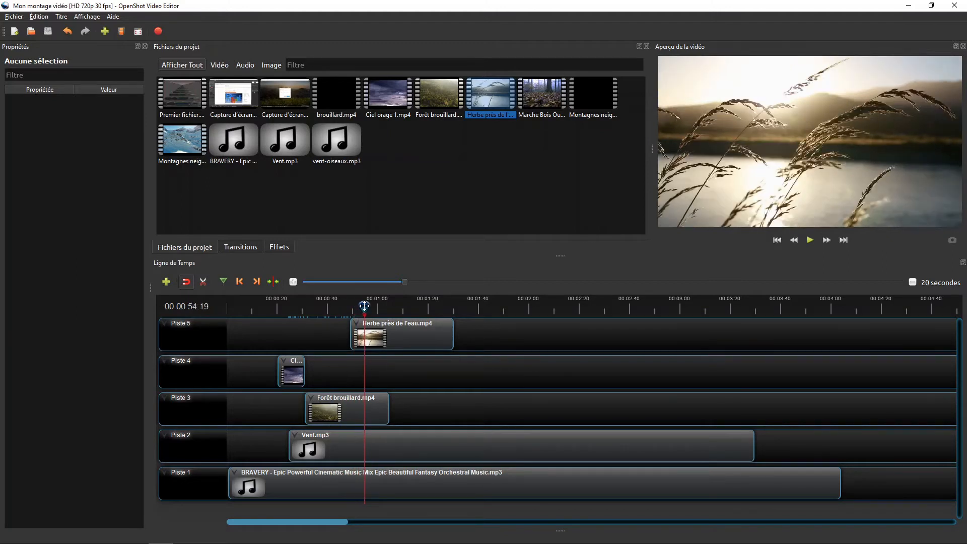
{"action": "mouse_move", "coordinate": [365, 304]}
{"action": "left_mouse_down"}
{"action": "mouse_move", "coordinate": [354, 306]}
{"action": "mouse_move", "coordinate": [365, 305]}
{"action": "left_mouse_up"}
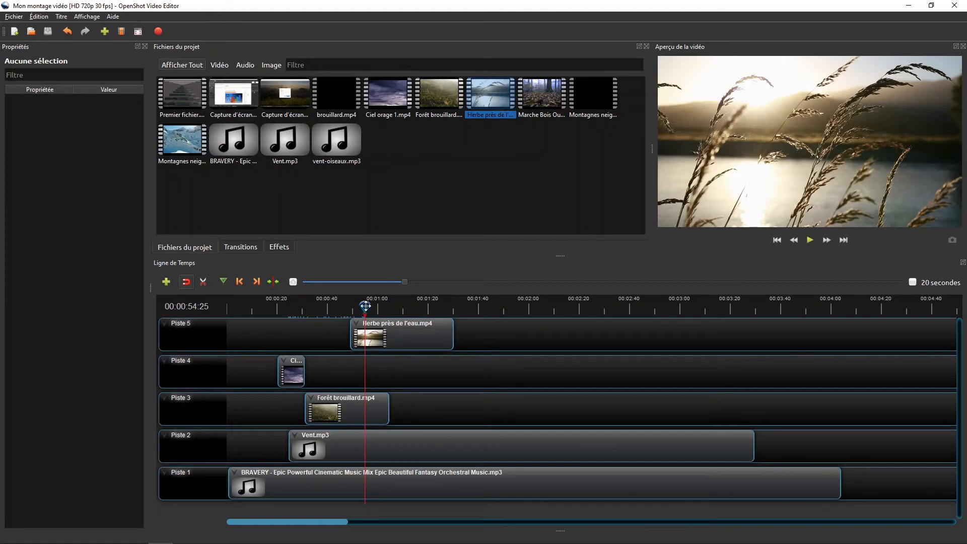
{"action": "left_click_drag", "start_coordinate": [366, 305], "coordinate": [353, 329]}
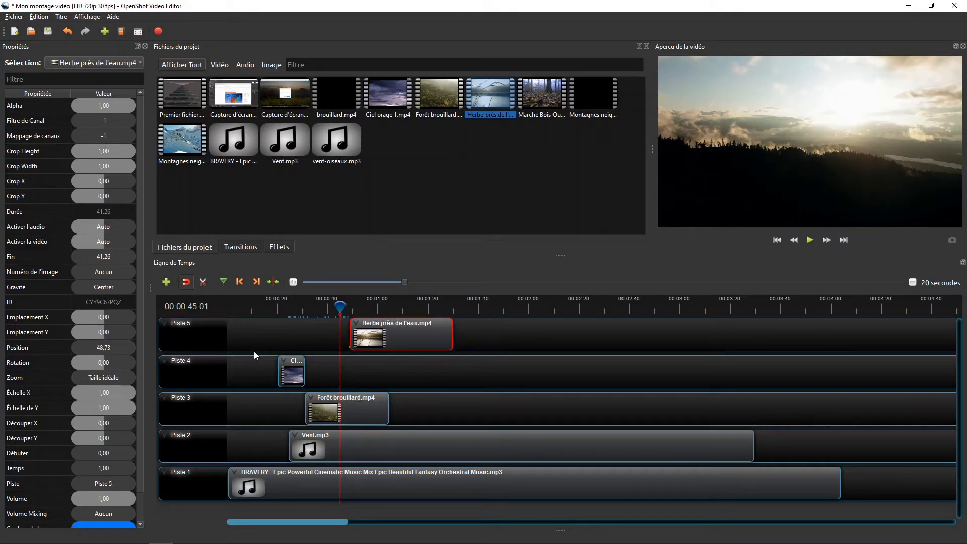
Step: Add a new track above Piste 2 and place vent-oiseaux.mp3 on it at about 73.8 seconds
{"action": "left_click", "coordinate": [205, 283]}
{"action": "right_click", "coordinate": [205, 446]}
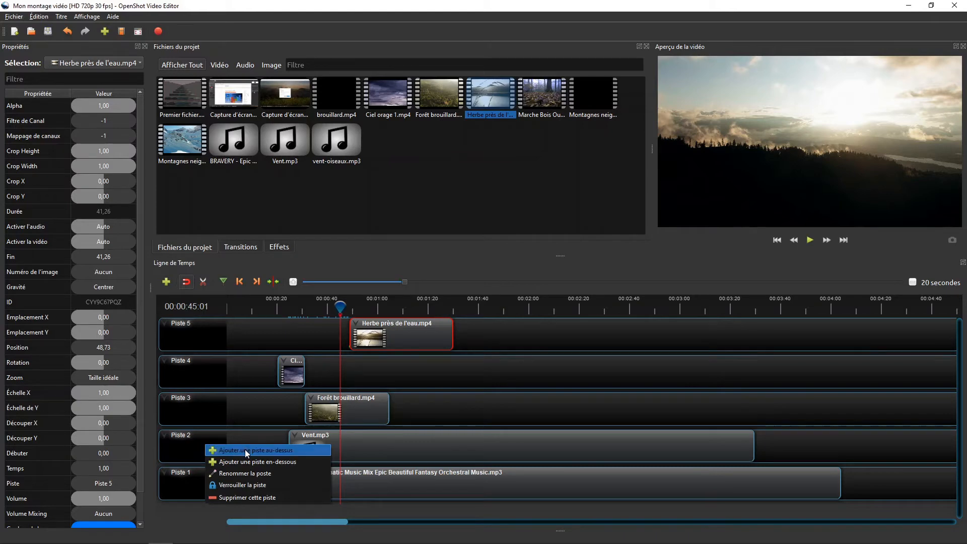
{"action": "left_click", "coordinate": [295, 450]}
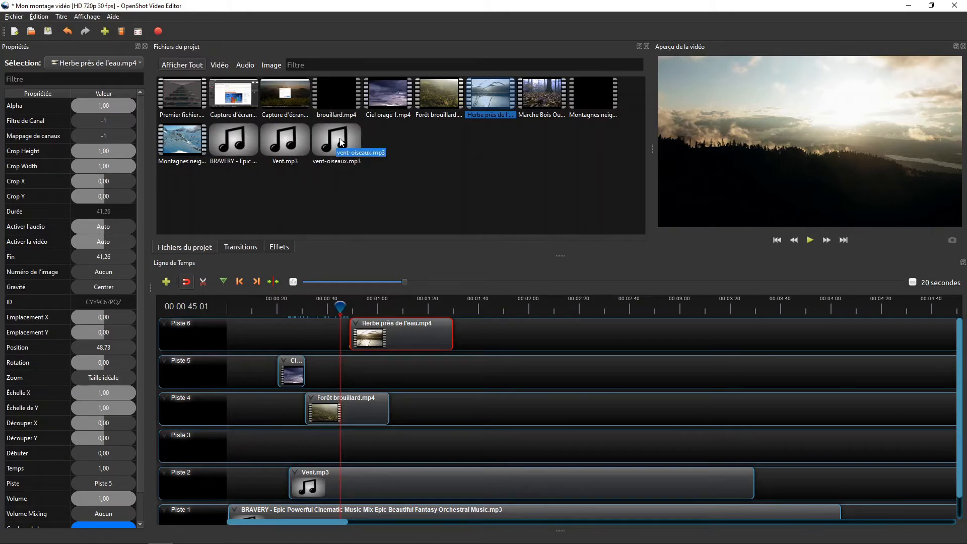
{"action": "left_click_drag", "start_coordinate": [341, 143], "coordinate": [412, 441]}
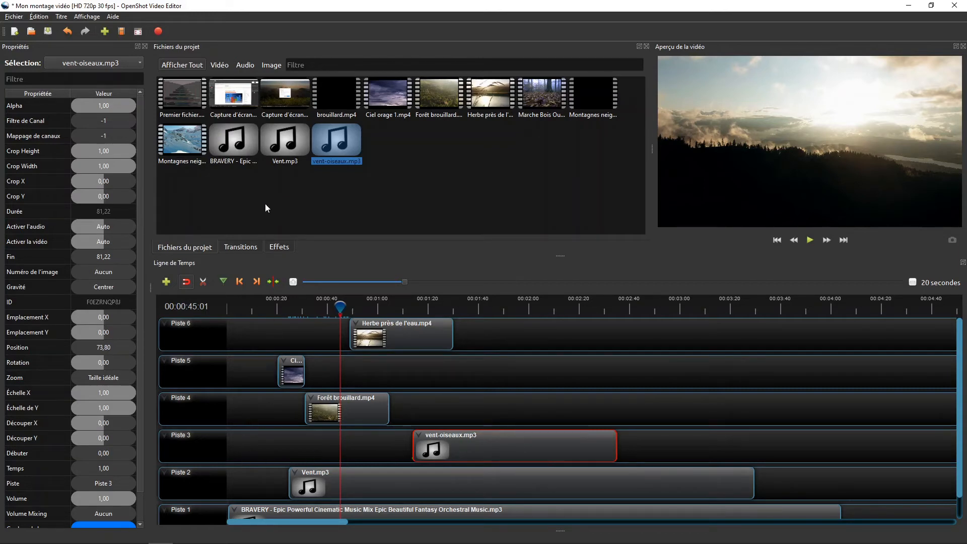
Step: Add another Ciel orage 1.mp4 clip on Piste 6 just before the existing one, and move Herbe près de l'eau.mp4 to about 64.53 seconds
{"action": "left_click_drag", "start_coordinate": [391, 95], "coordinate": [258, 434]}
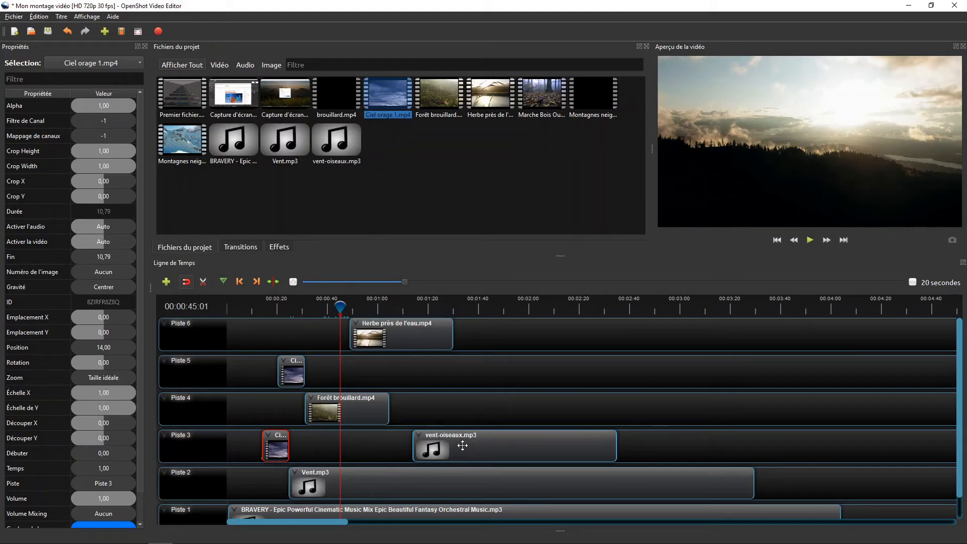
{"action": "left_click_drag", "start_coordinate": [278, 439], "coordinate": [263, 338]}
{"action": "left_click_drag", "start_coordinate": [395, 337], "coordinate": [429, 335]}
Step: Scrub the playhead from the first Ciel orage clip to Herbe près de l'eau.mp4 to preview the new arrangement
{"action": "left_click_drag", "start_coordinate": [250, 304], "coordinate": [313, 308]}
{"action": "key", "text": "ctrl"}
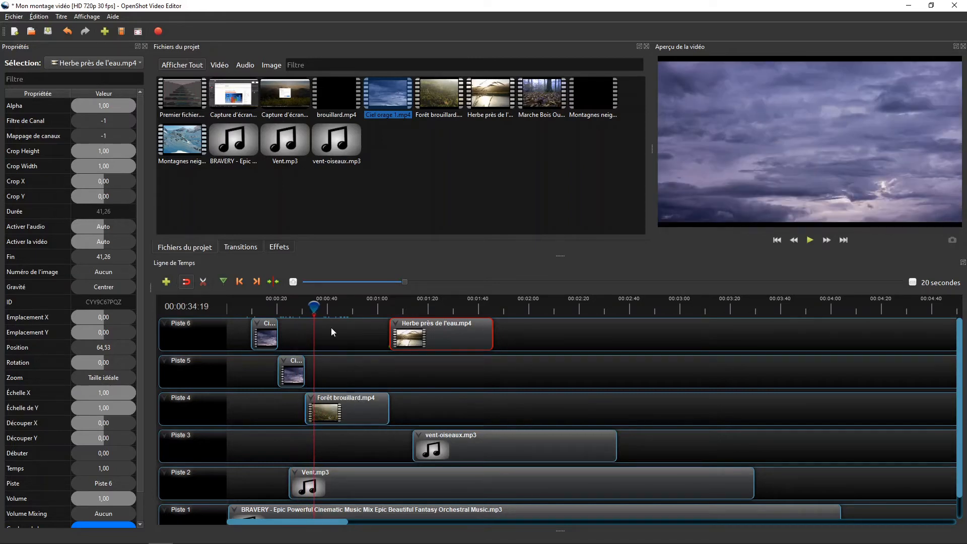
{"action": "left_click_drag", "start_coordinate": [314, 307], "coordinate": [399, 304]}
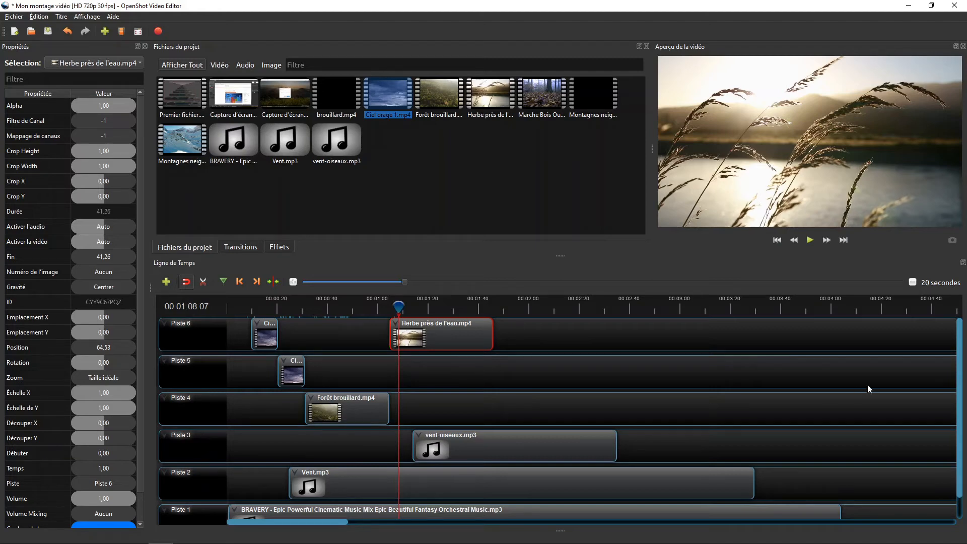
Step: Delete the track Piste 4 that holds the Forêt brouillard.mp4 clip
{"action": "left_click_drag", "start_coordinate": [958, 372], "coordinate": [963, 403]}
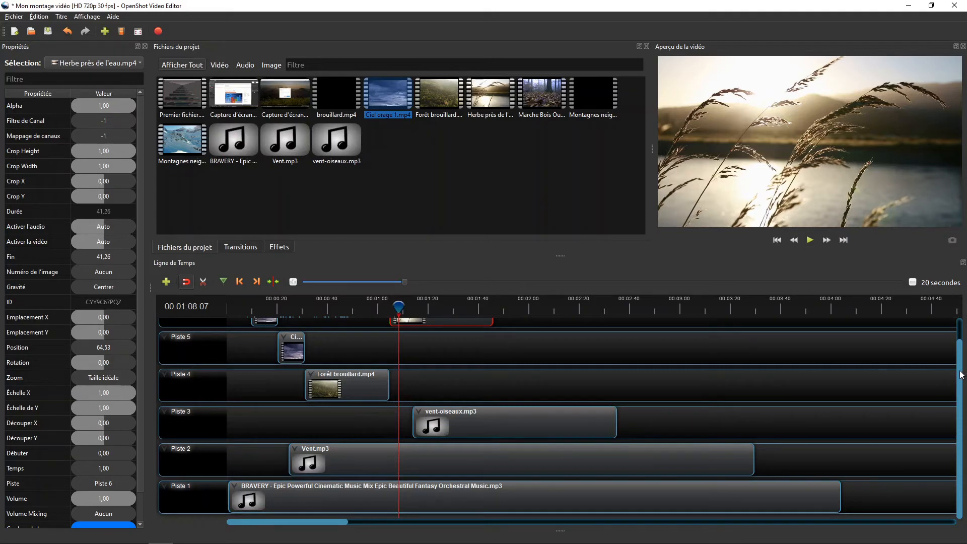
{"action": "scroll", "coordinate": [964, 372], "scroll_direction": "up", "scroll_amount": 1}
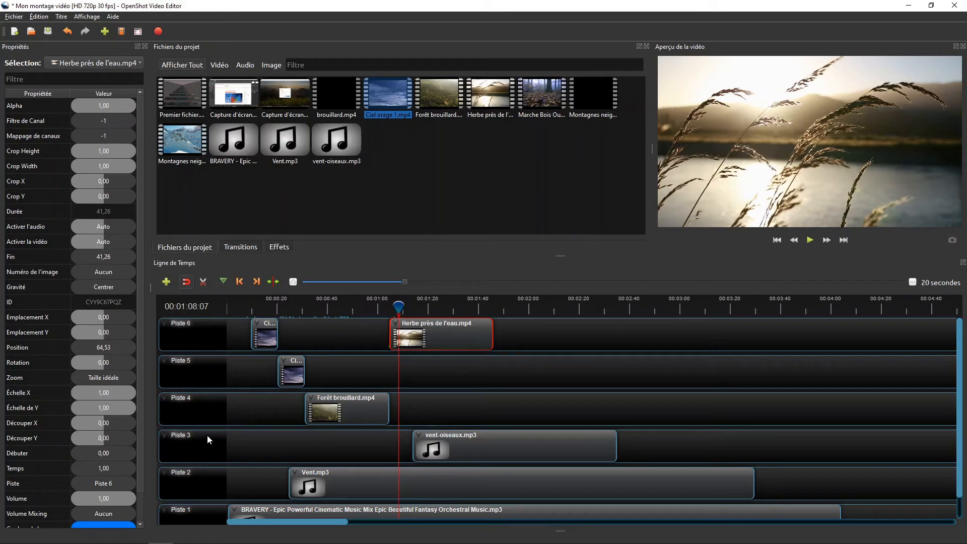
{"action": "right_click", "coordinate": [199, 409]}
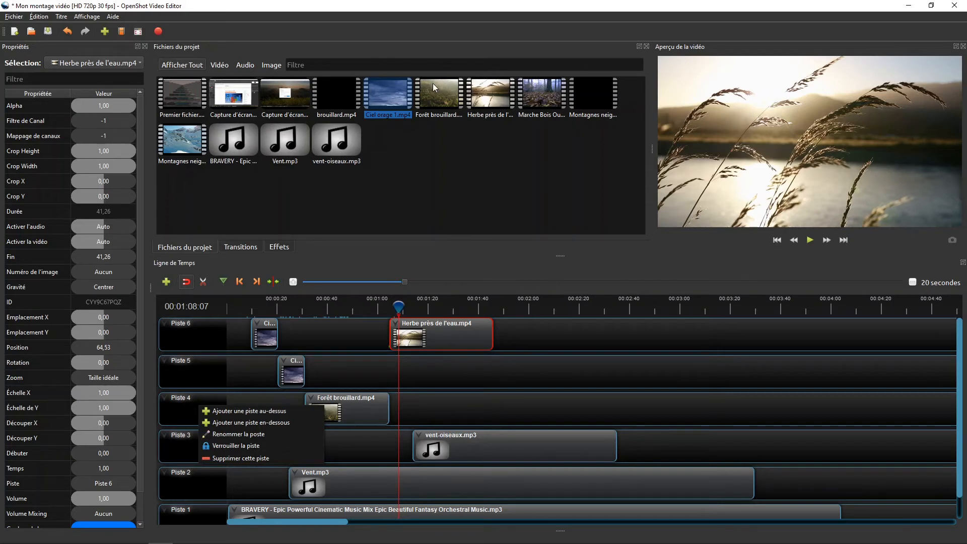
{"action": "left_click", "coordinate": [274, 459]}
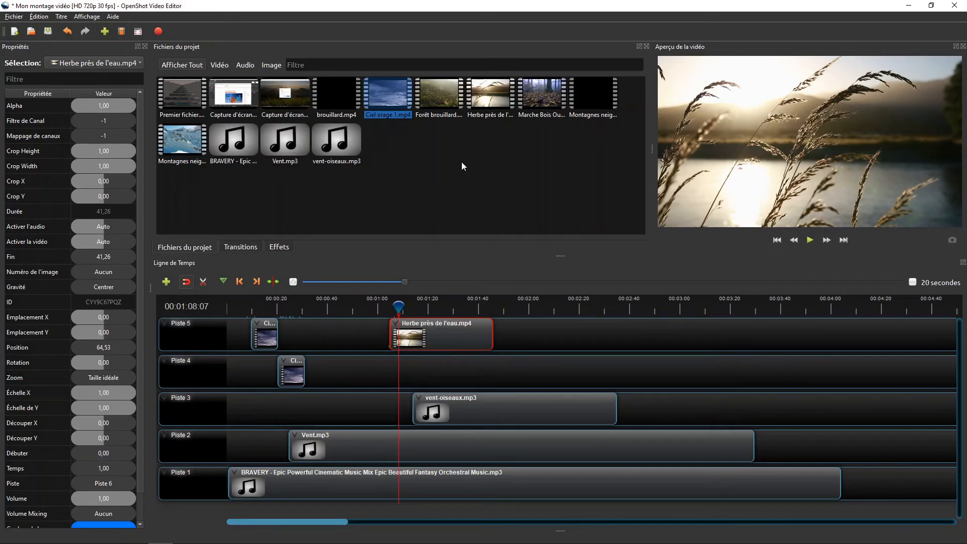
Step: Preview the empty gap and the Herbe près de l'eau.mp4 clip with the playhead, and save the project
{"action": "left_click", "coordinate": [178, 248]}
{"action": "left_click", "coordinate": [396, 306]}
{"action": "left_click_drag", "start_coordinate": [396, 306], "coordinate": [368, 305]}
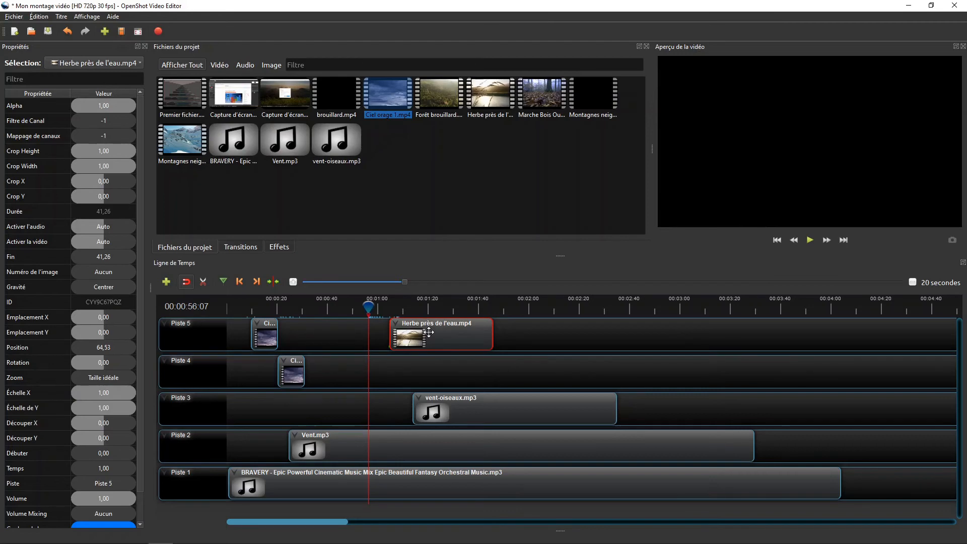
{"action": "left_click", "coordinate": [418, 307]}
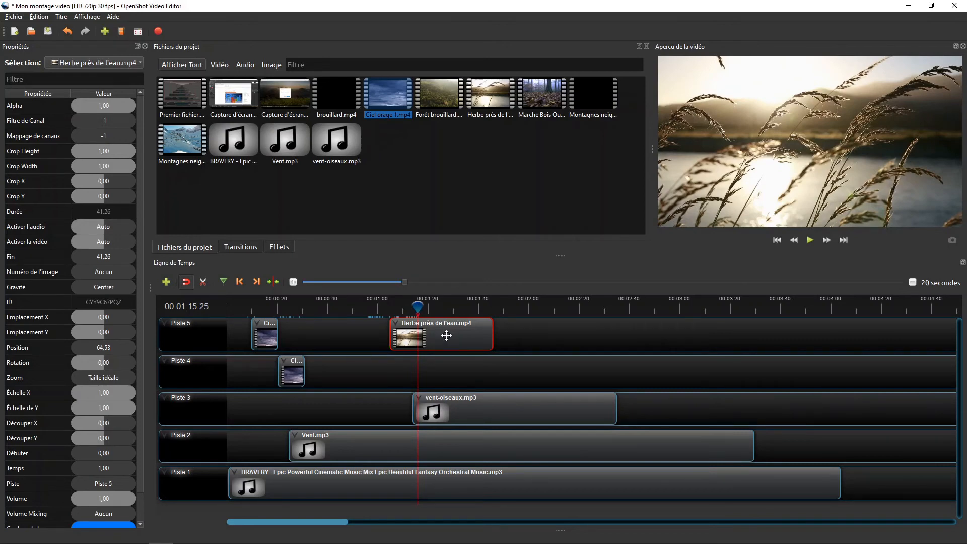
{"action": "left_click_drag", "start_coordinate": [418, 307], "coordinate": [408, 307]}
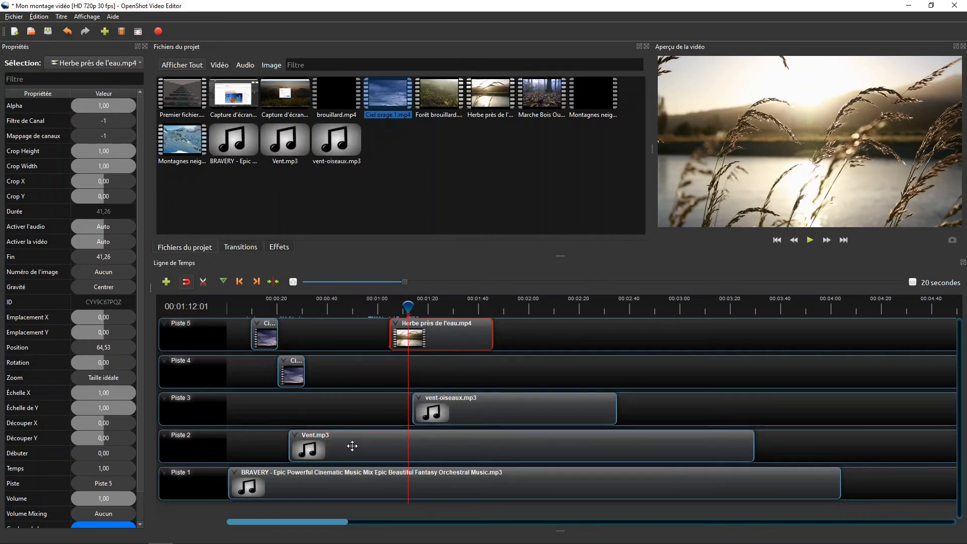
{"action": "key", "text": "ctrl+s"}
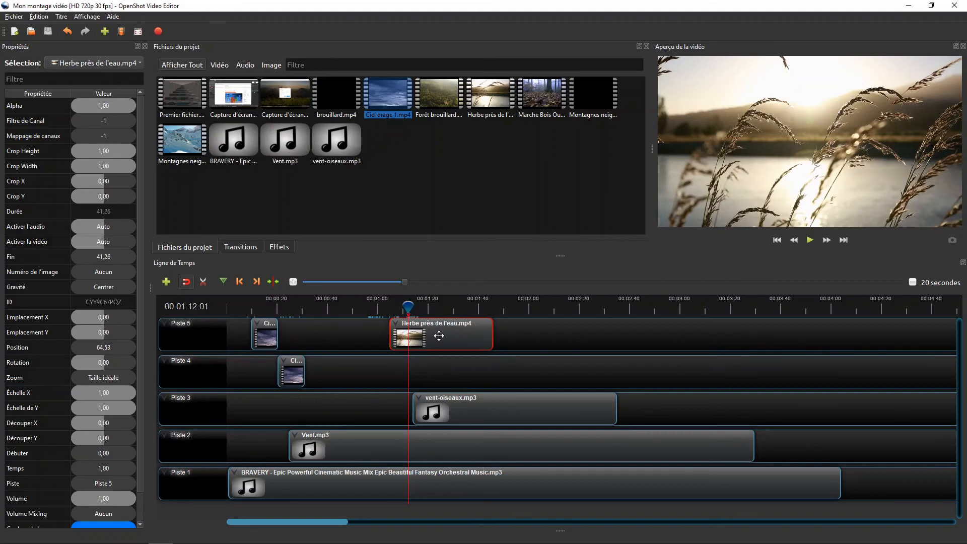
Step: Separate the audio of Herbe près de l'eau.mp4 into a single clip containing all channels
{"action": "left_click", "coordinate": [459, 335]}
{"action": "right_click", "coordinate": [459, 335]}
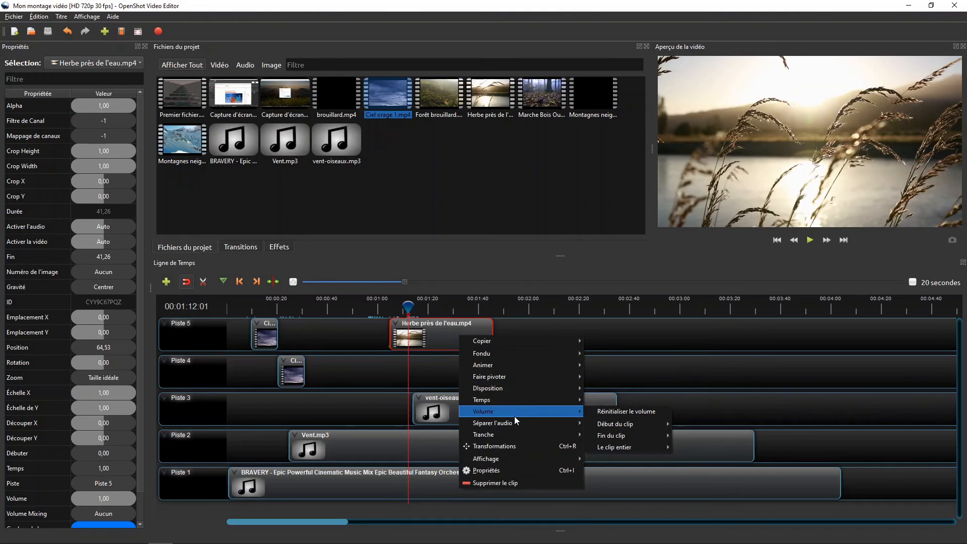
{"action": "mouse_move", "coordinate": [515, 422]}
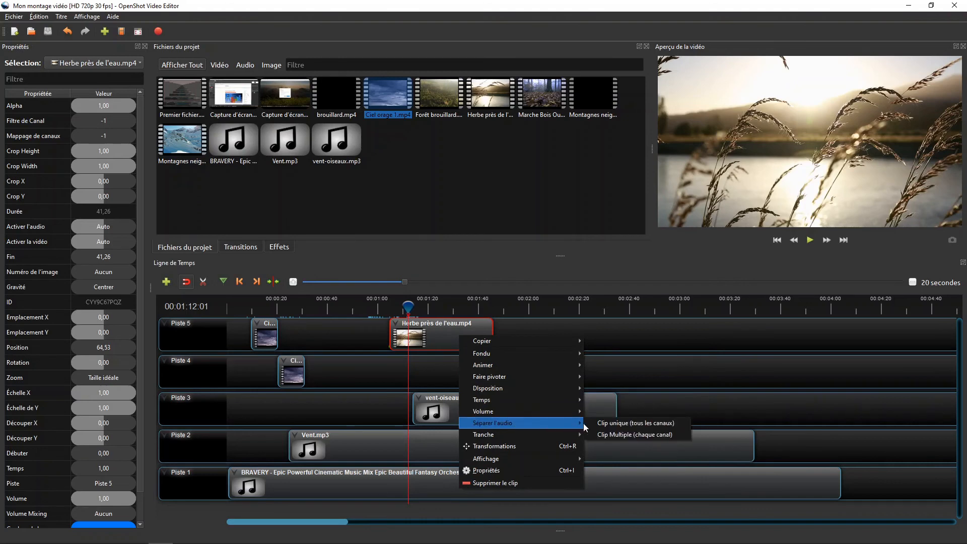
{"action": "left_click", "coordinate": [664, 423]}
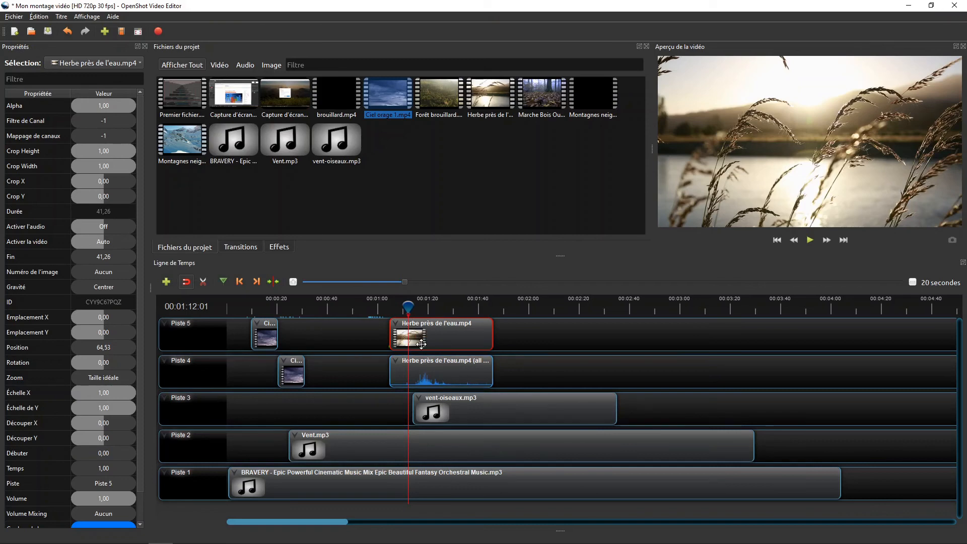
Step: Move the separated Herbe près de l'eau audio clip along Piste 4 and back under its video, and delete it
{"action": "left_click_drag", "start_coordinate": [426, 370], "coordinate": [483, 372]}
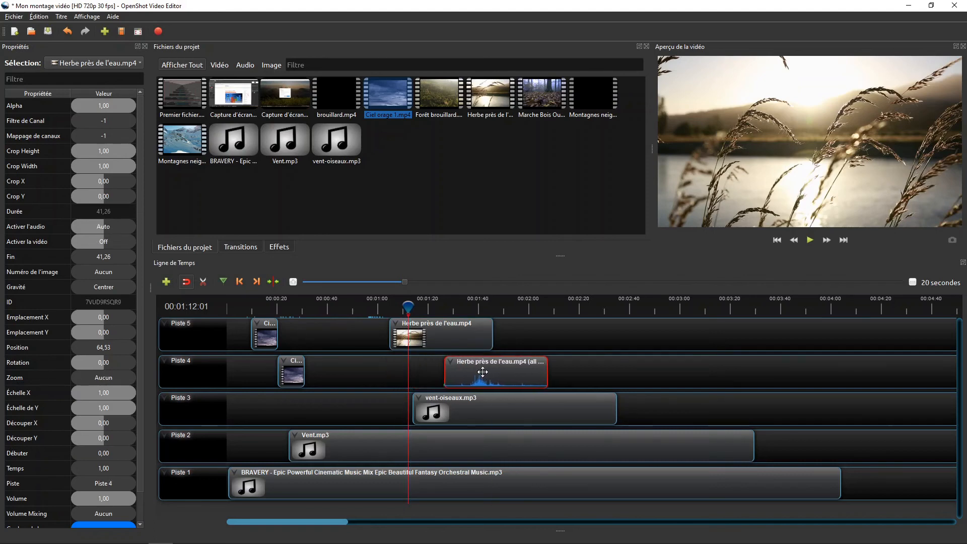
{"action": "left_click_drag", "start_coordinate": [483, 371], "coordinate": [437, 368]}
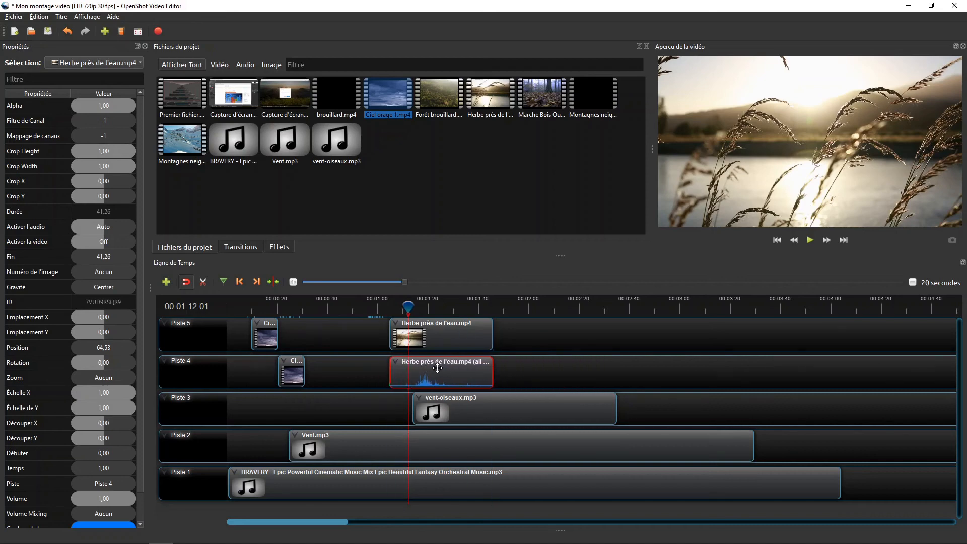
{"action": "right_click", "coordinate": [437, 368]}
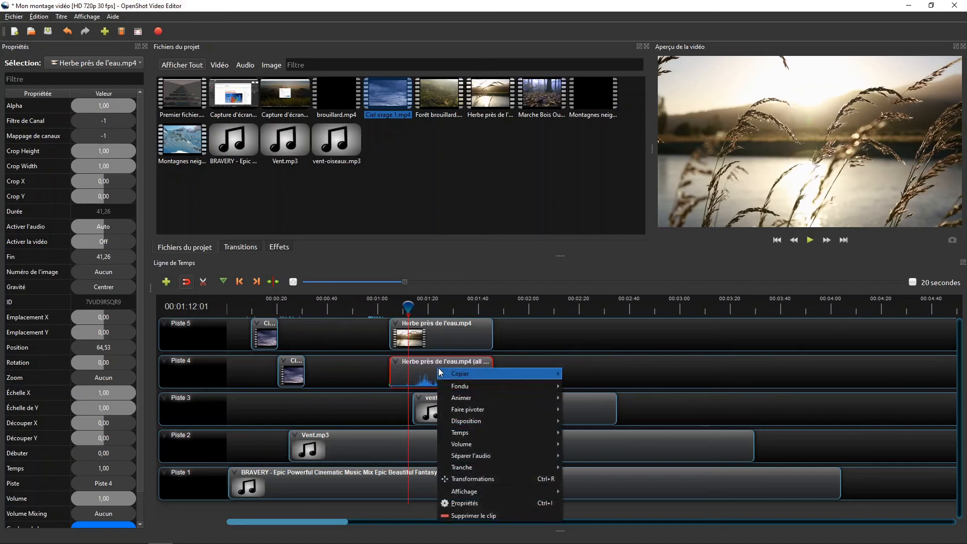
{"action": "left_click", "coordinate": [474, 515]}
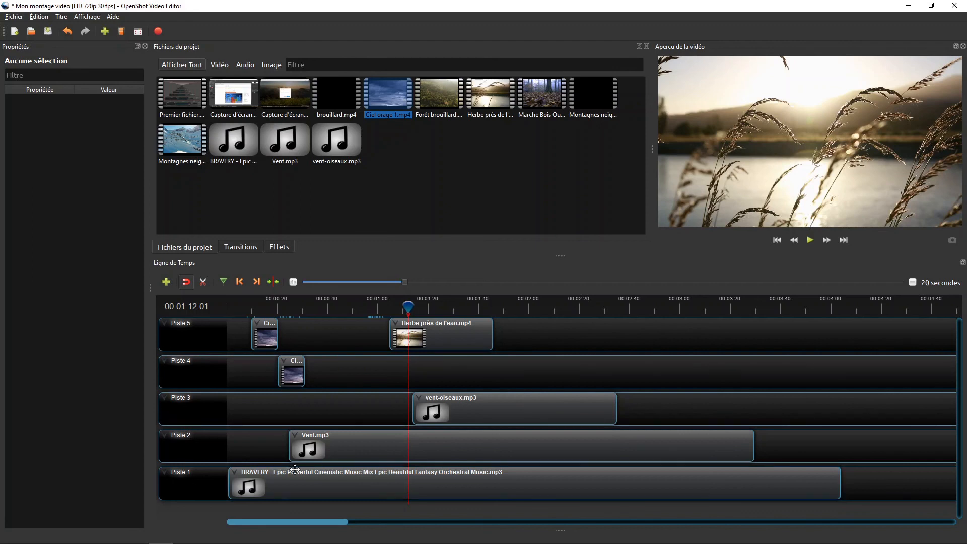
Step: Rename the track Piste 1 as "Musique"
{"action": "left_click", "coordinate": [183, 474]}
{"action": "right_click", "coordinate": [183, 480]}
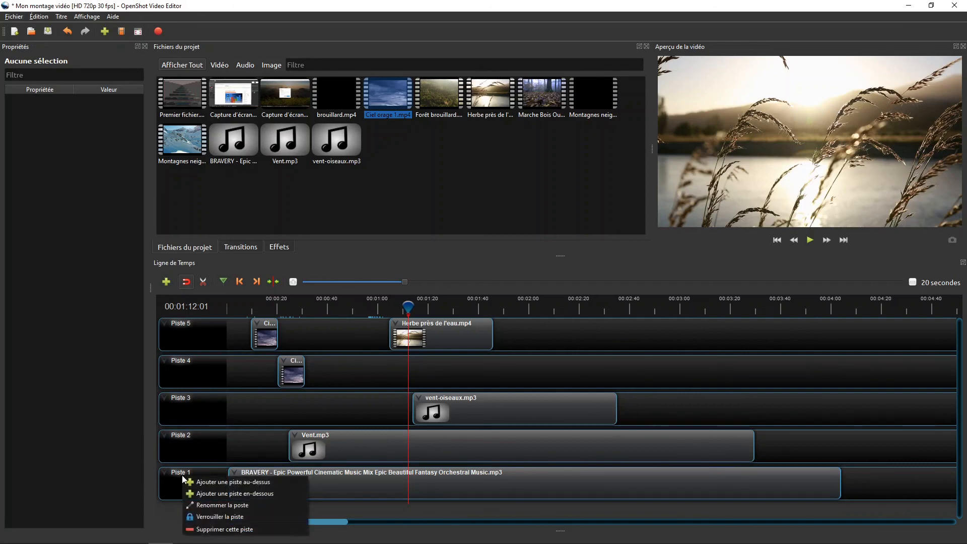
{"action": "left_click", "coordinate": [232, 506]}
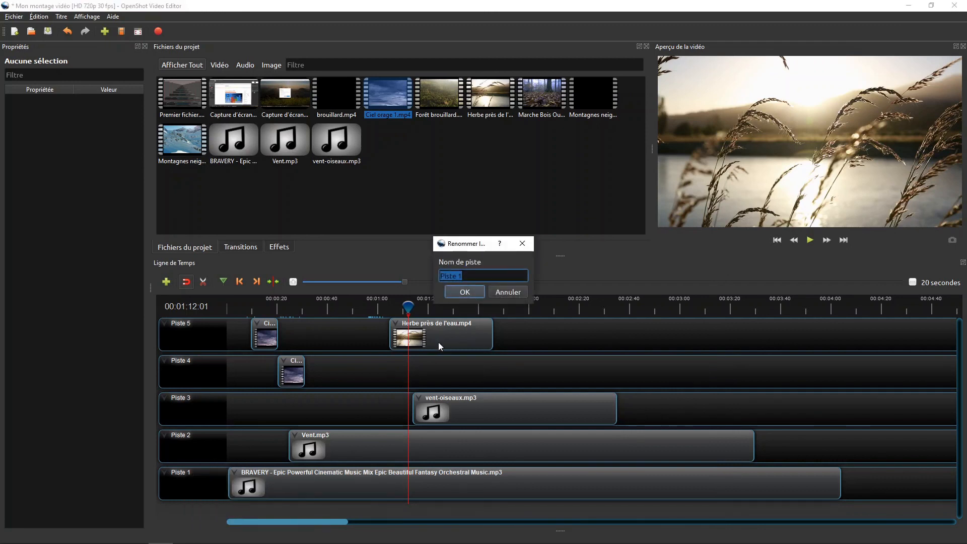
{"action": "type", "text": "Musiqe"}
{"action": "key", "text": "BackSpace"}
{"action": "type", "text": "ue"}
{"action": "left_click", "coordinate": [471, 293]}
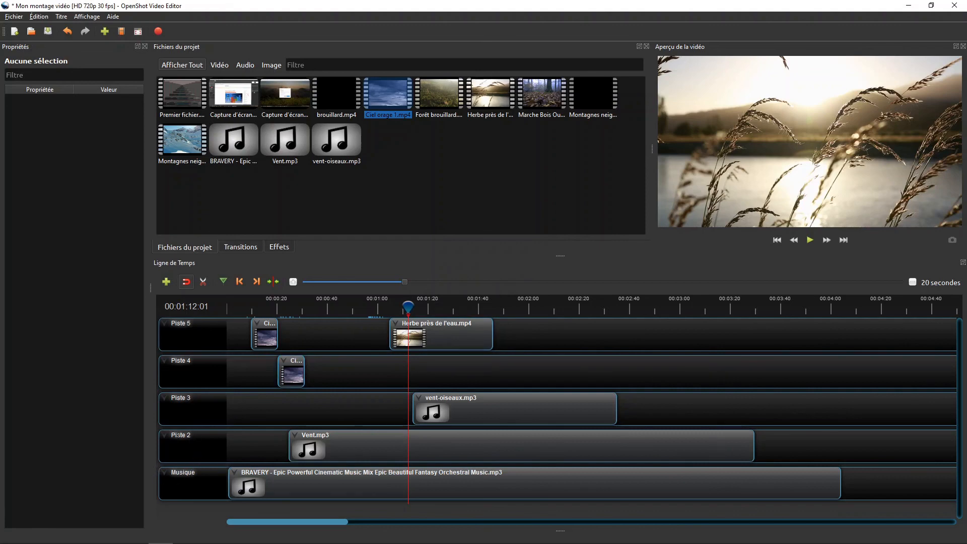
Step: Rename the track Piste 2, which holds Vent.mp3, as "Effets audio"
{"action": "right_click", "coordinate": [200, 440]}
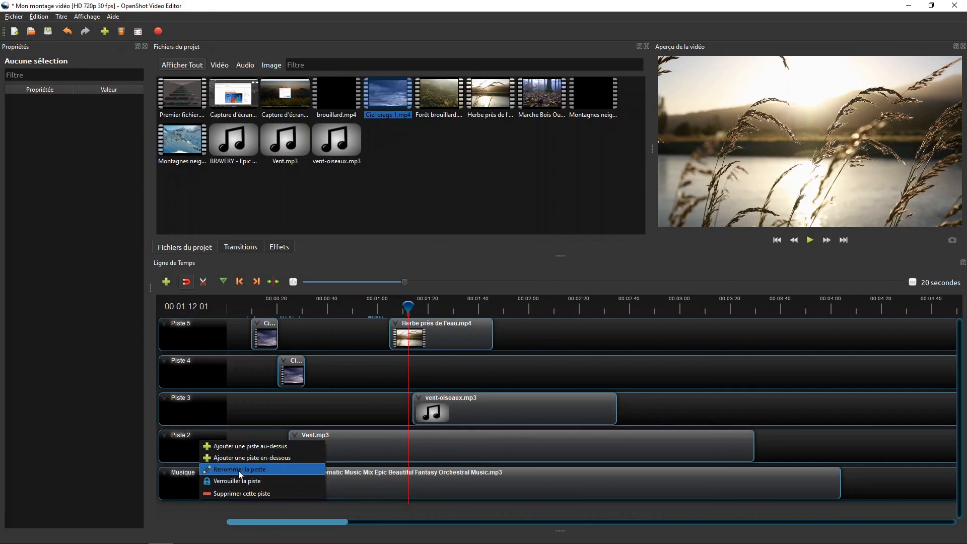
{"action": "left_click", "coordinate": [263, 470]}
{"action": "left_click", "coordinate": [232, 469]}
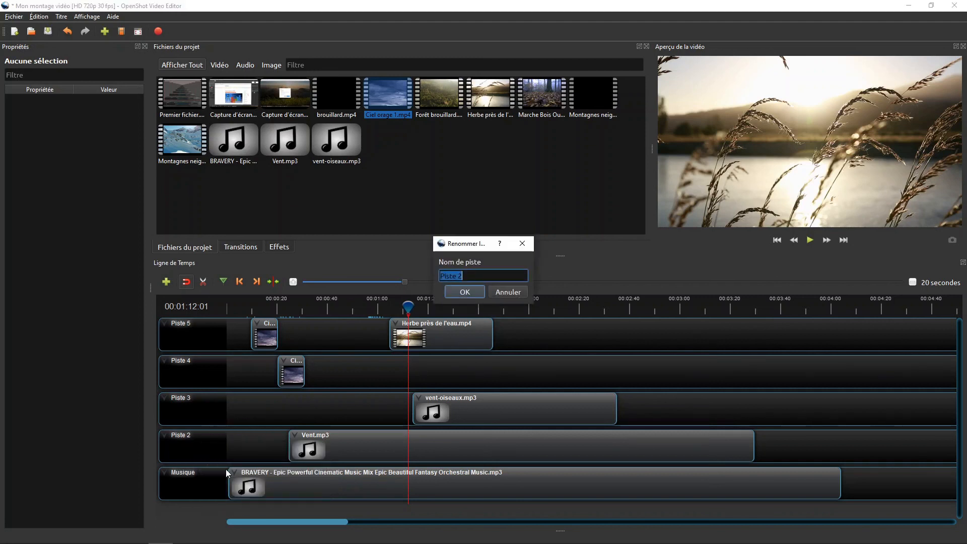
{"action": "type", "text": "Effets audio"}
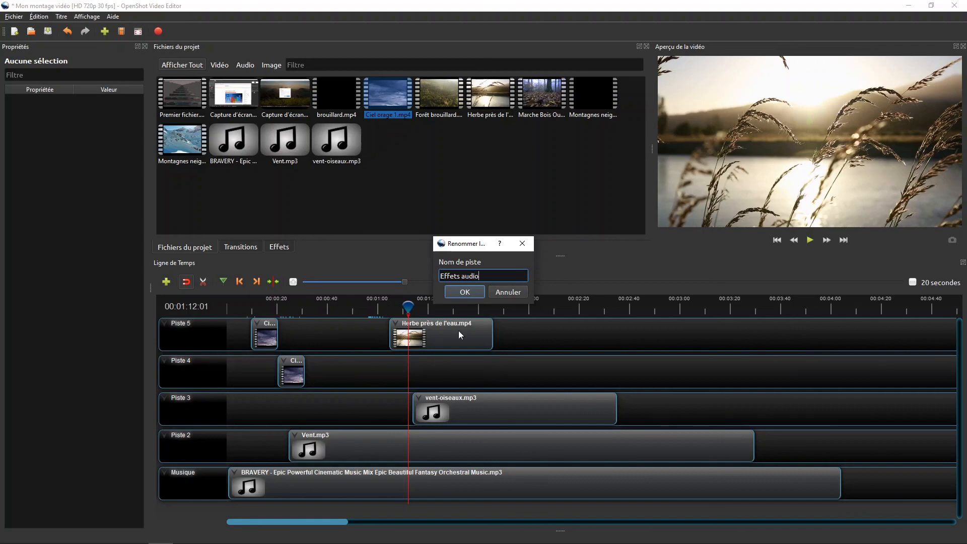
{"action": "left_click", "coordinate": [464, 292]}
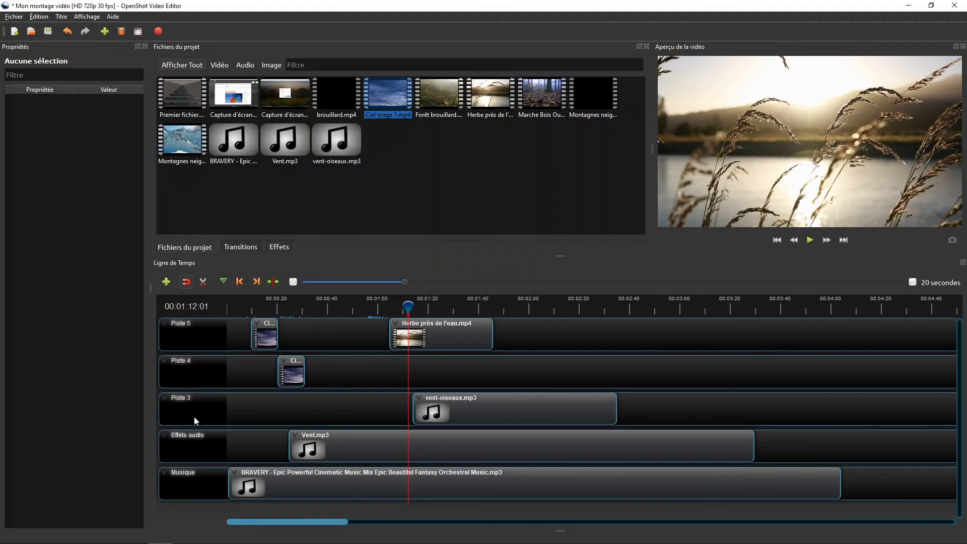
Step: Rename the track Piste 3, which holds vent-oiseaux.mp3, as "Effets audio"
{"action": "right_click", "coordinate": [208, 411]}
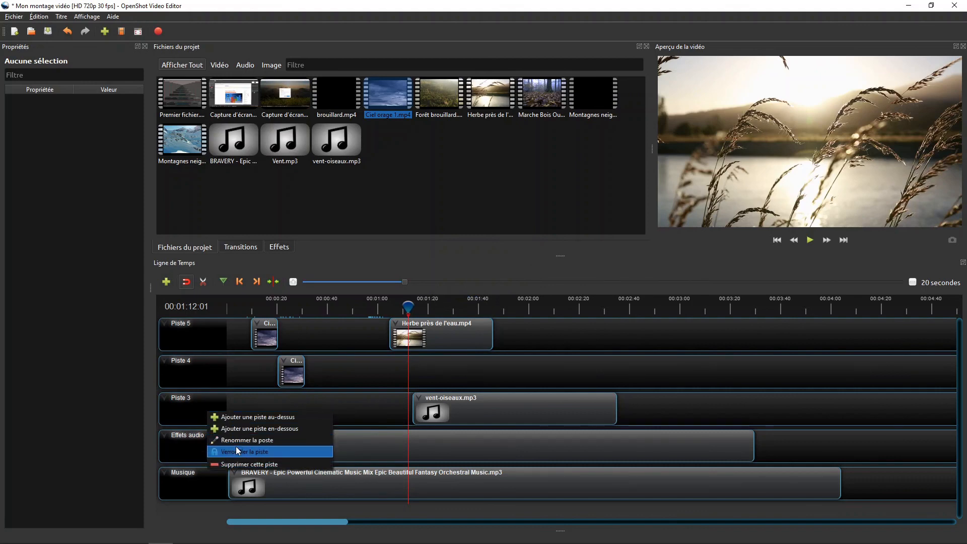
{"action": "left_click", "coordinate": [237, 439]}
{"action": "type", "text": "Effets audio"}
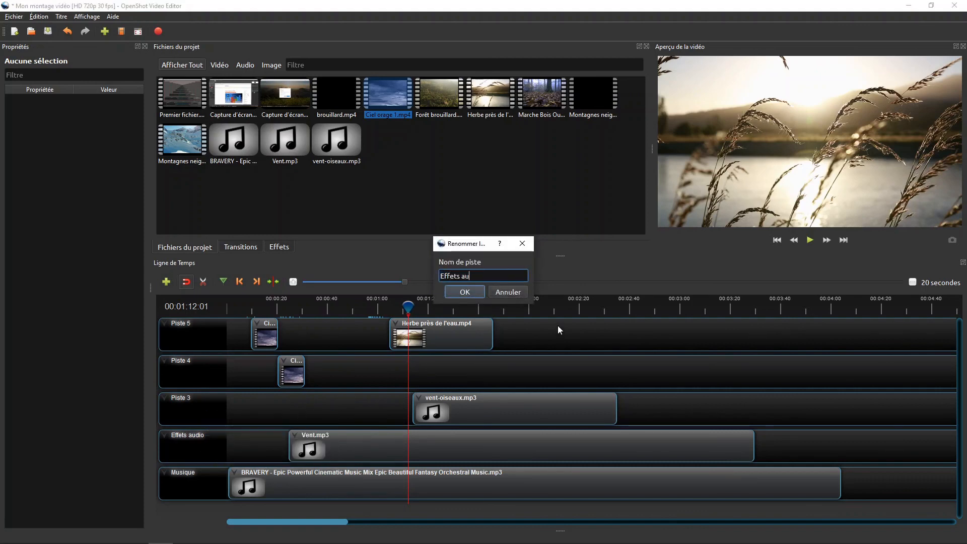
{"action": "left_click", "coordinate": [476, 292]}
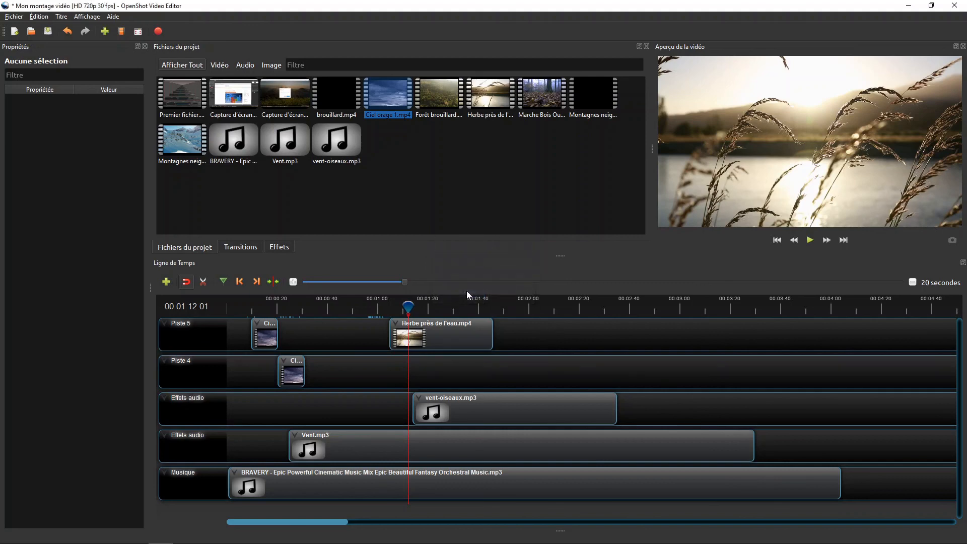